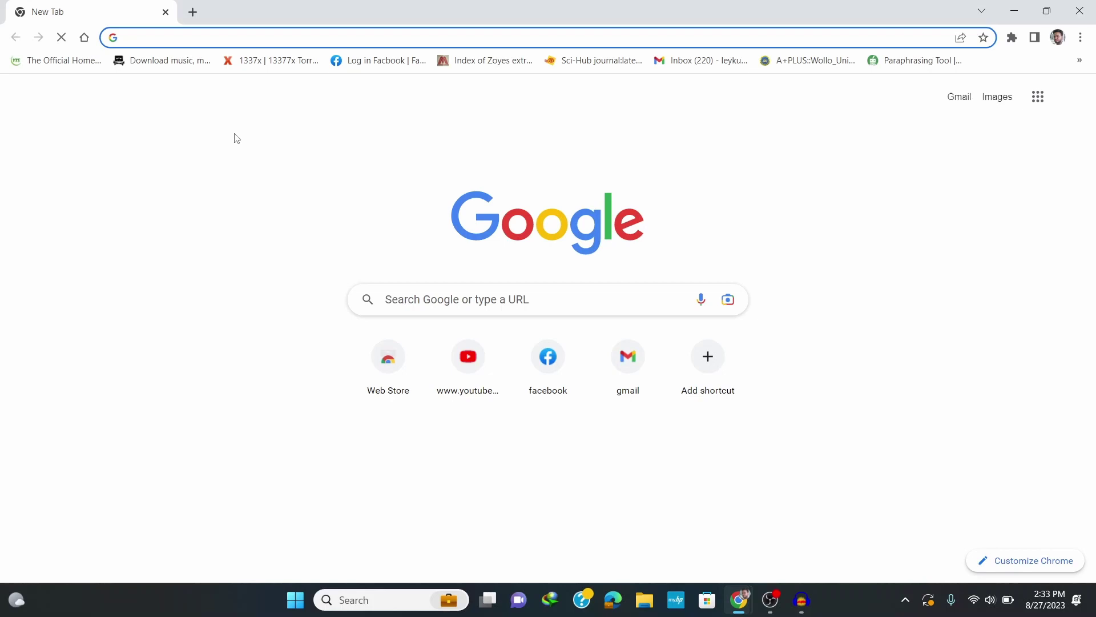
Step: Run a Google search for 'python download'
left_click(457, 299)
type("python downloa")
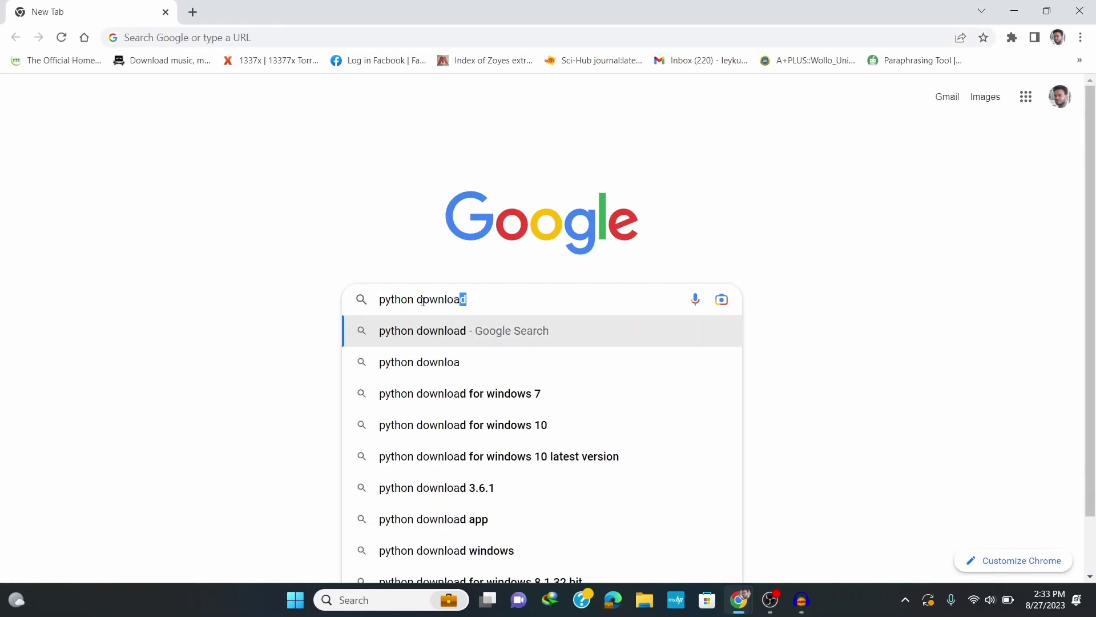
type("d")
key("Return")
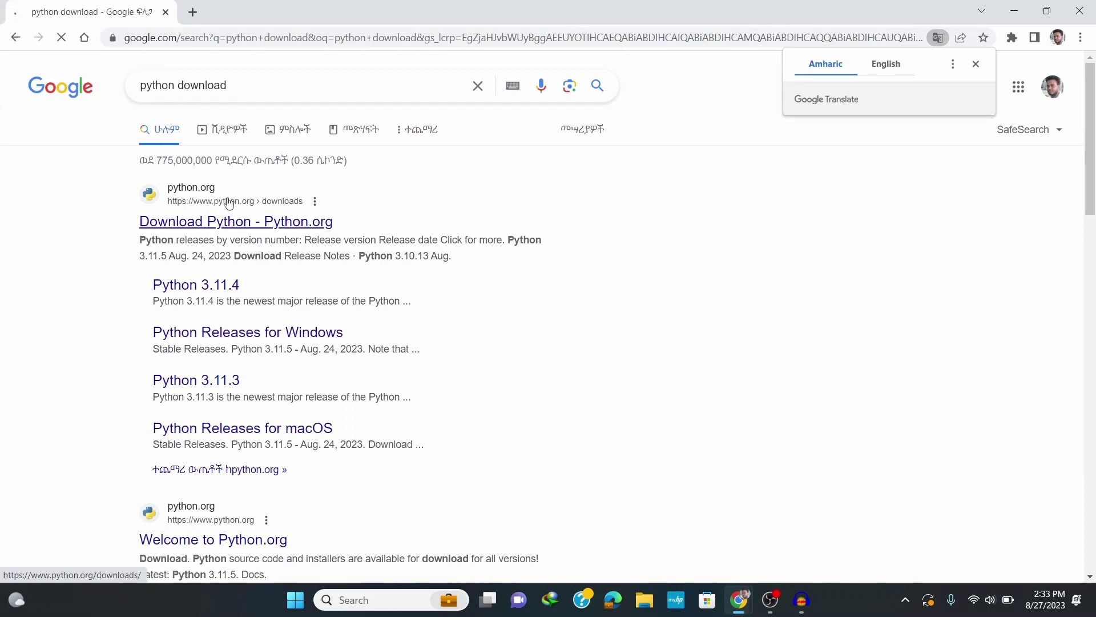
Step: Open the 'Download Python - Python.org' result to reach the Python 3.11.5 downloads page
left_click(219, 224)
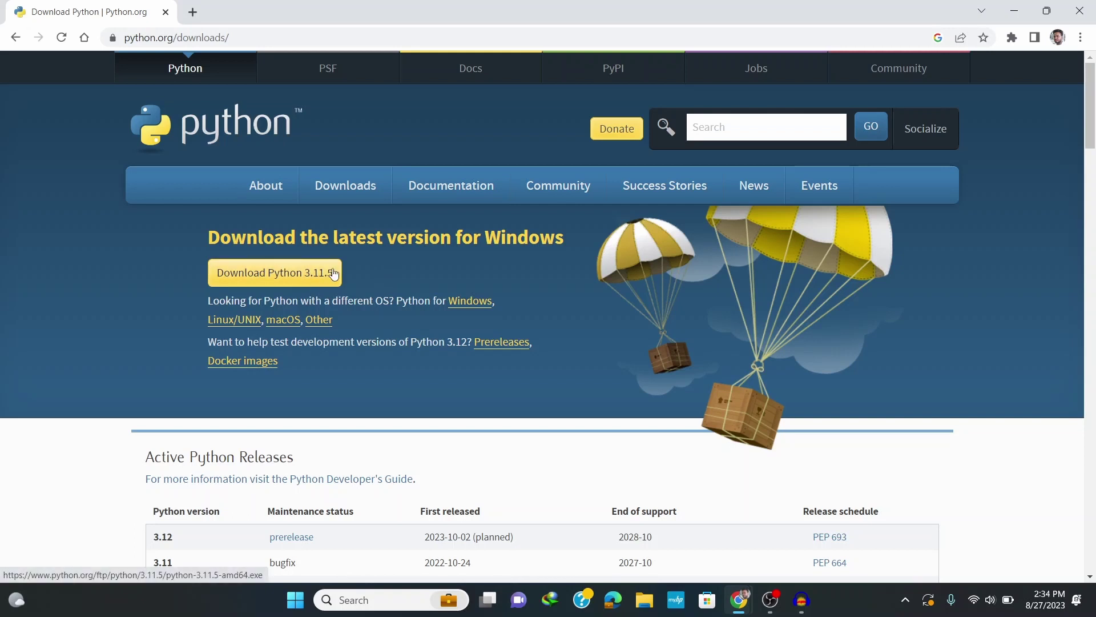
Step: Download python-3.11.5-amd64.exe (24.73 MB) through IDM and open its folder
left_click(288, 276)
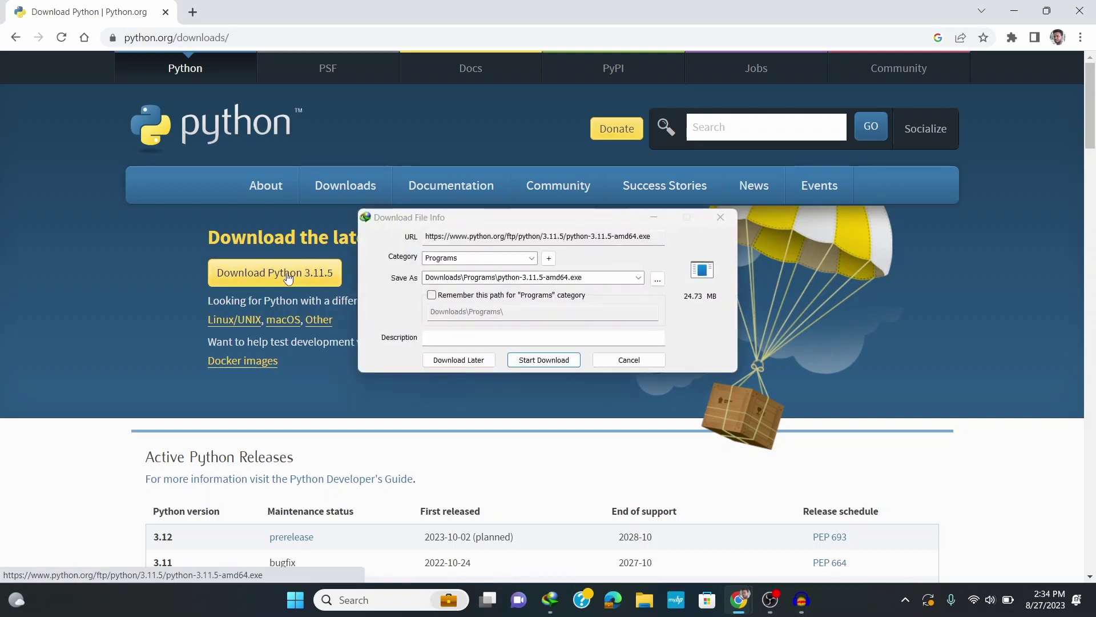
left_click(543, 360)
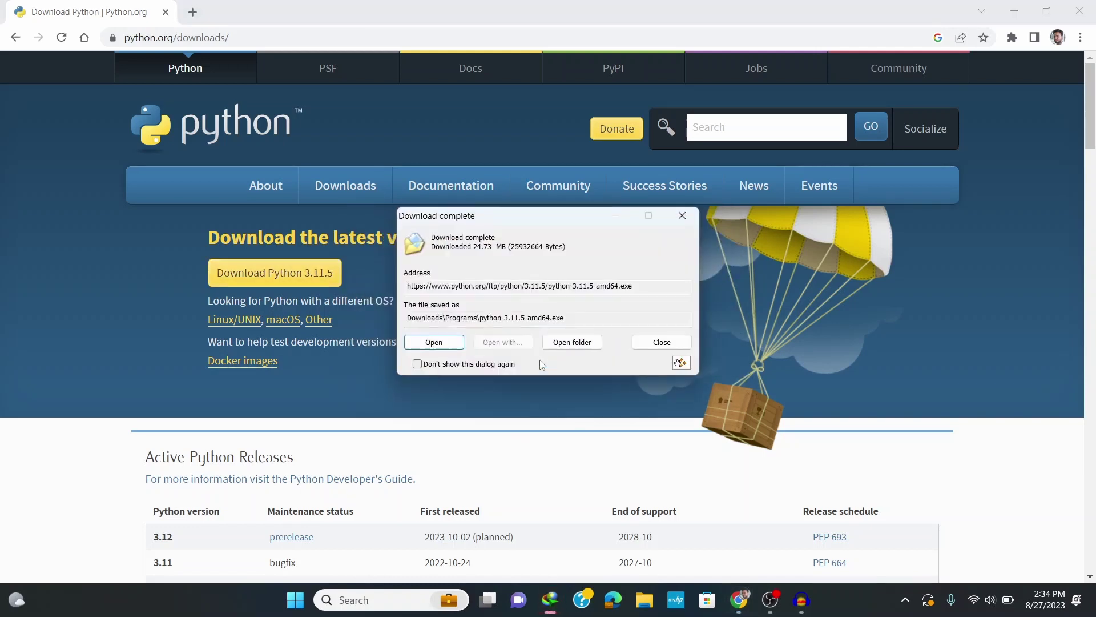
left_click(572, 342)
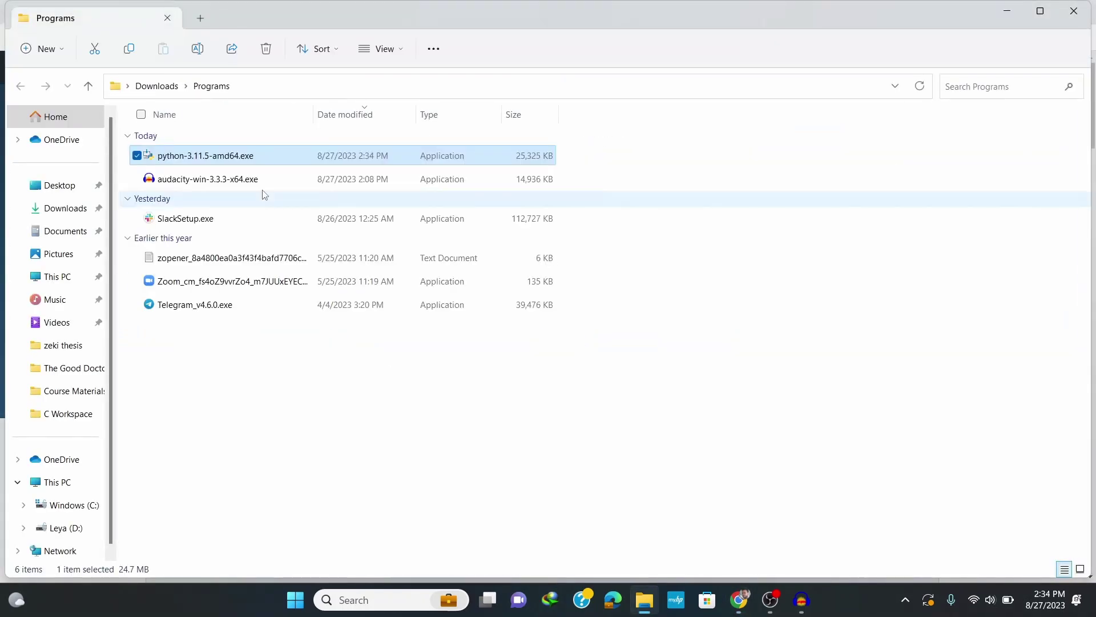
Step: Launch python-3.11.5-amd64.exe, minimize Explorer and Chrome, and enable 'Add python.exe to PATH'
double_click(248, 158)
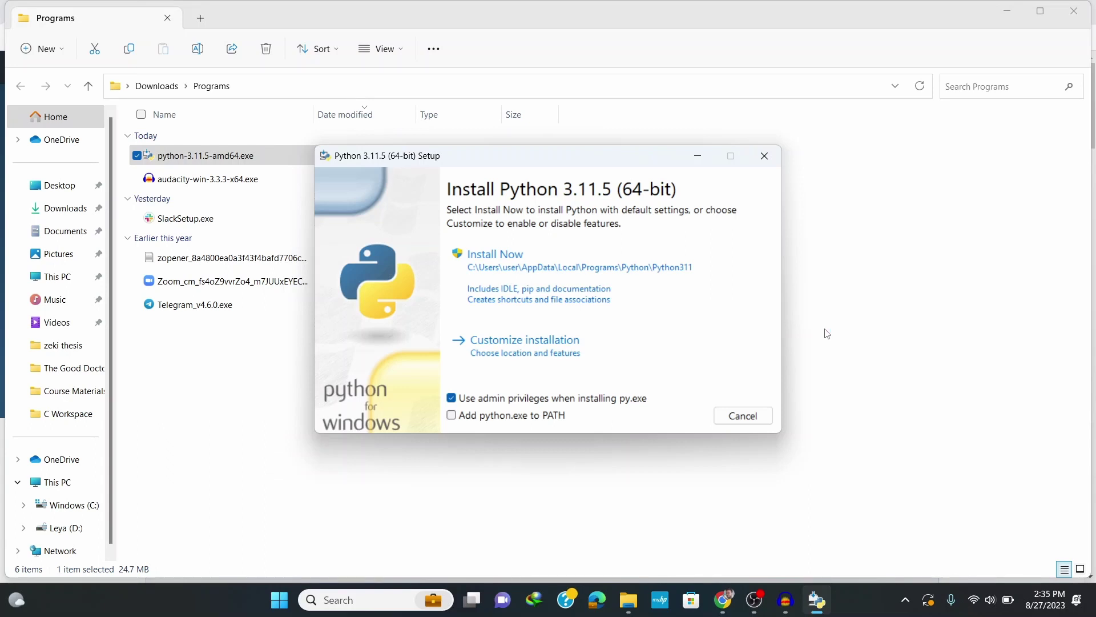
left_click(1009, 14)
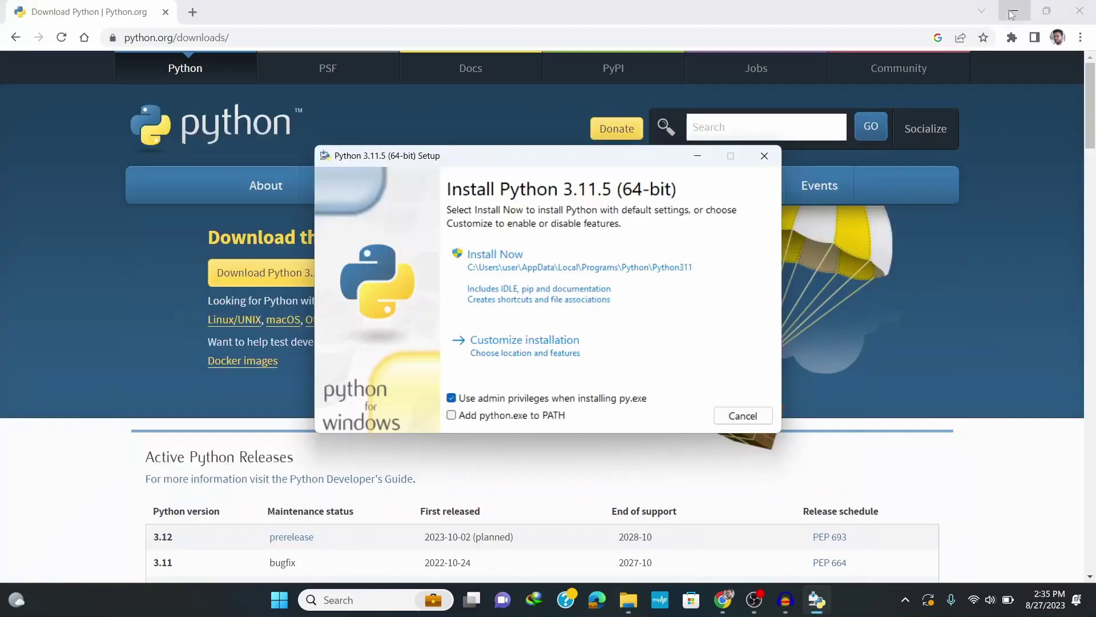
left_click(1012, 14)
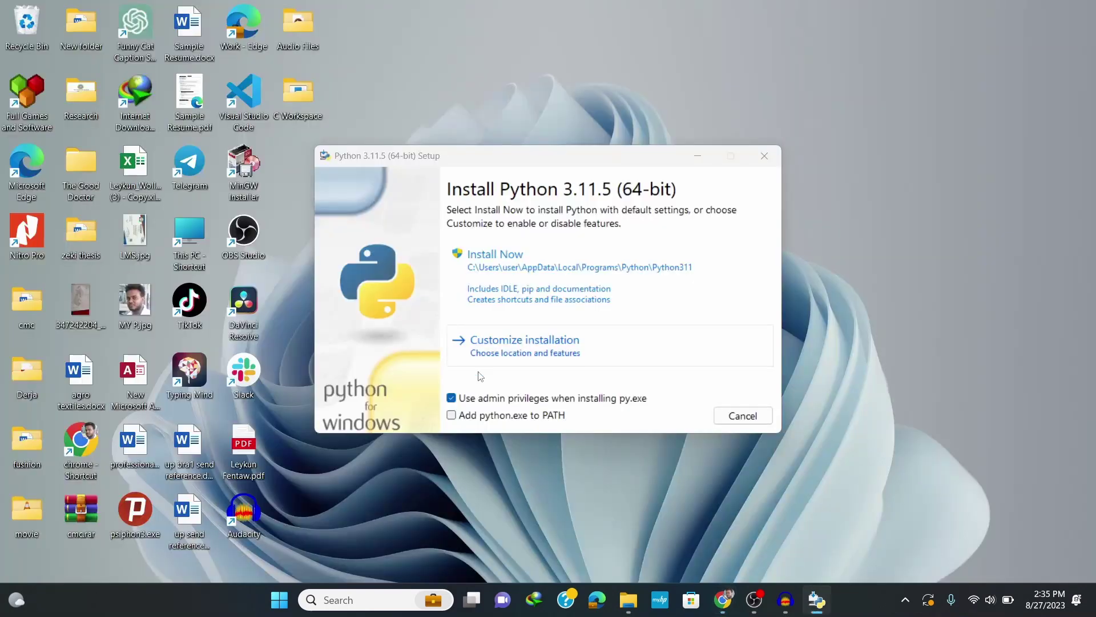
left_click(451, 416)
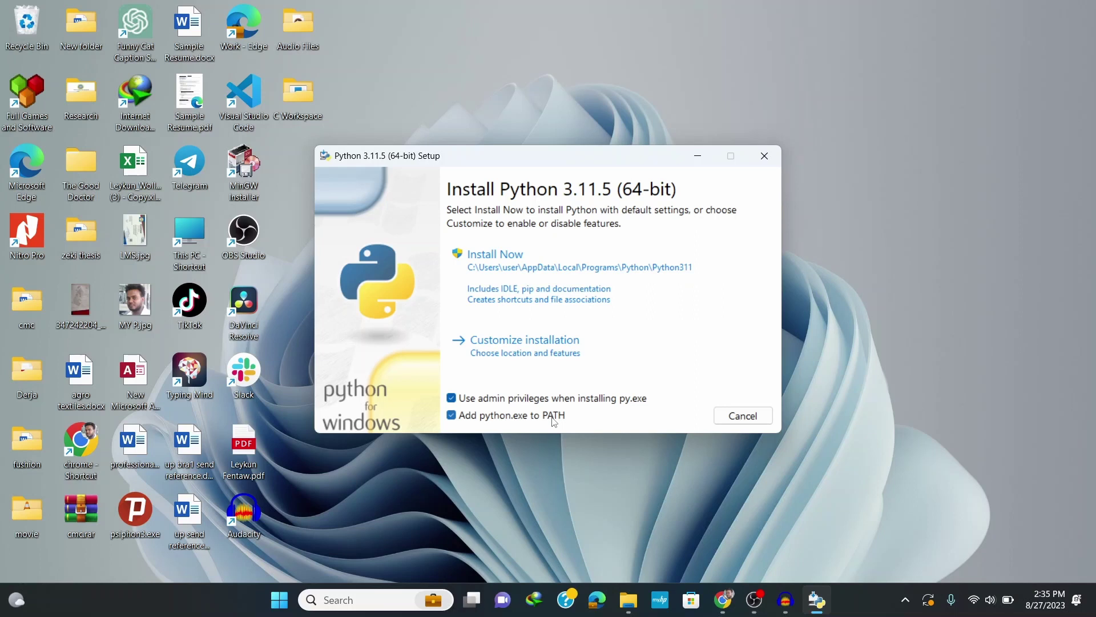
Step: Customize setup with all optional features and 'Install Python 3.11 for all users', then install
left_click(536, 353)
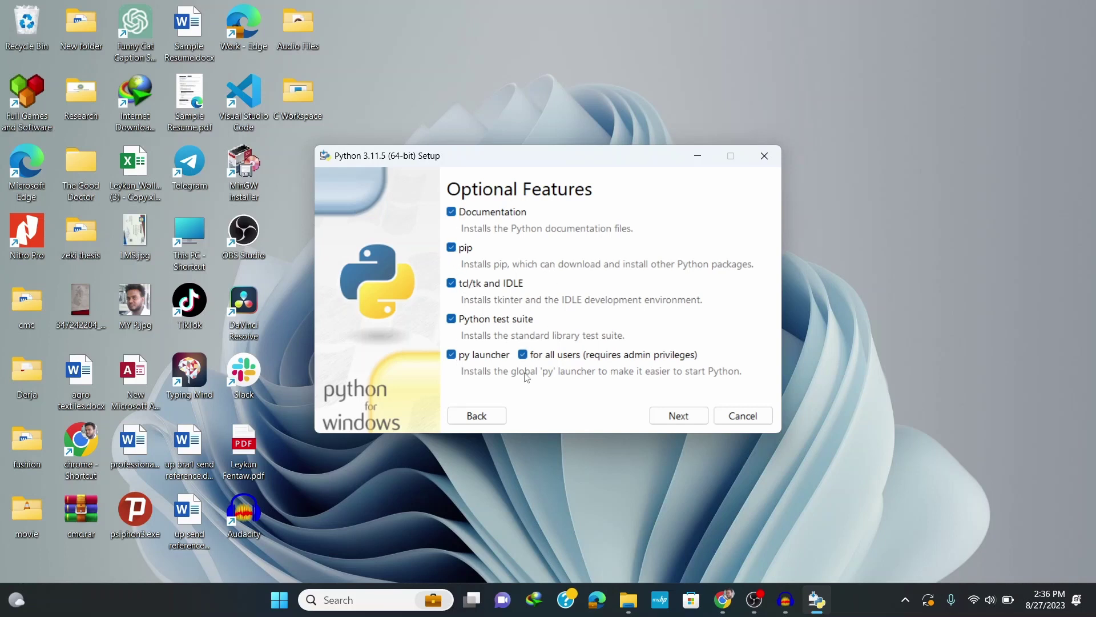
left_click(678, 415)
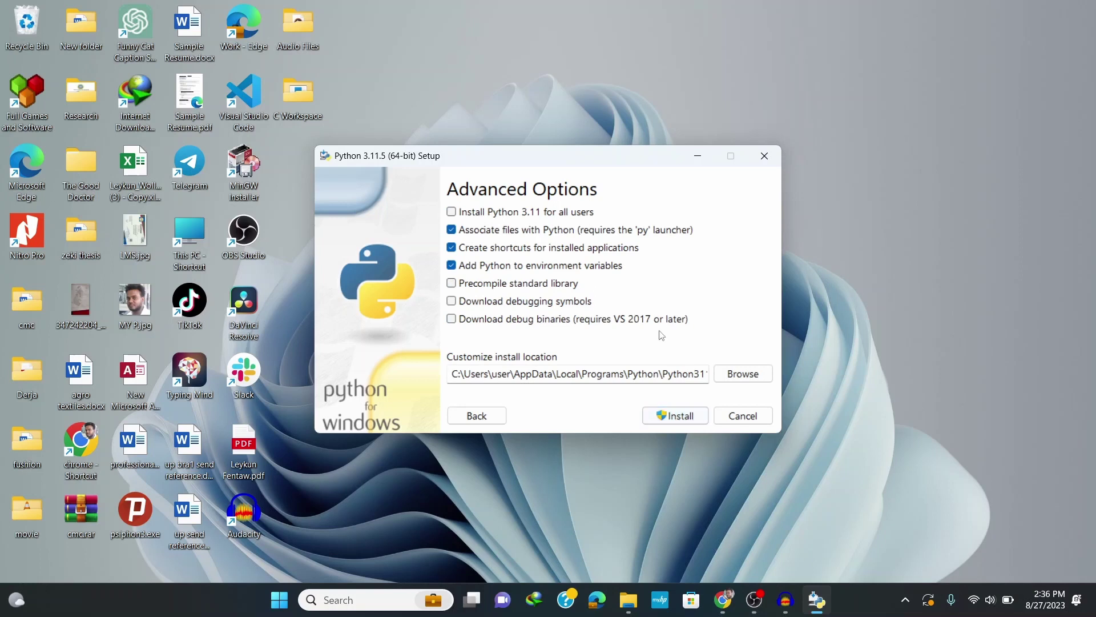
left_click(451, 212)
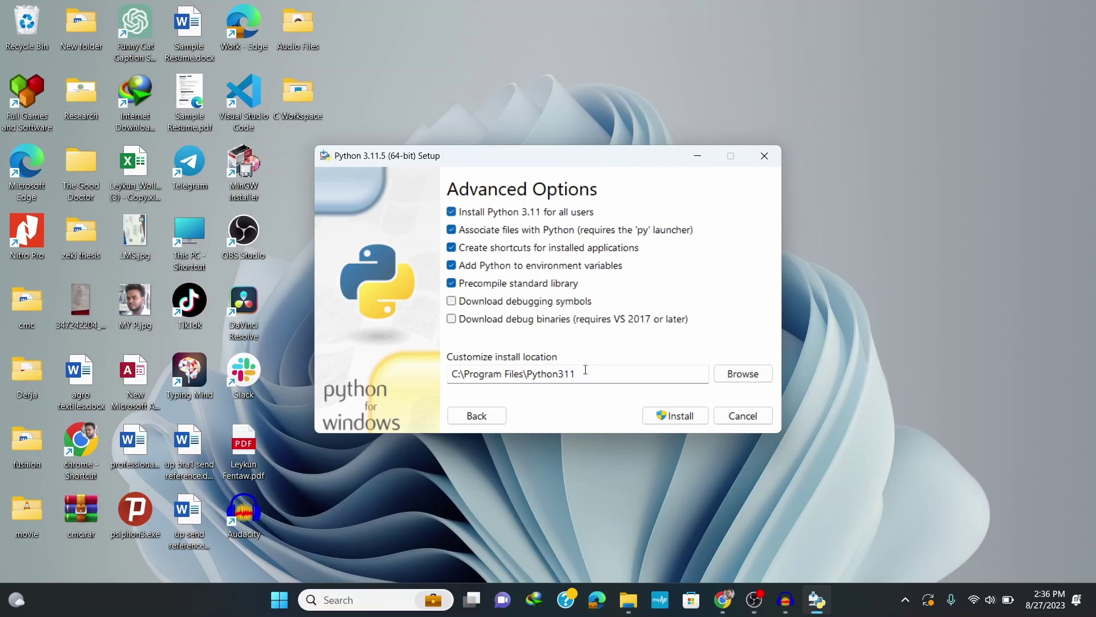
left_click(676, 415)
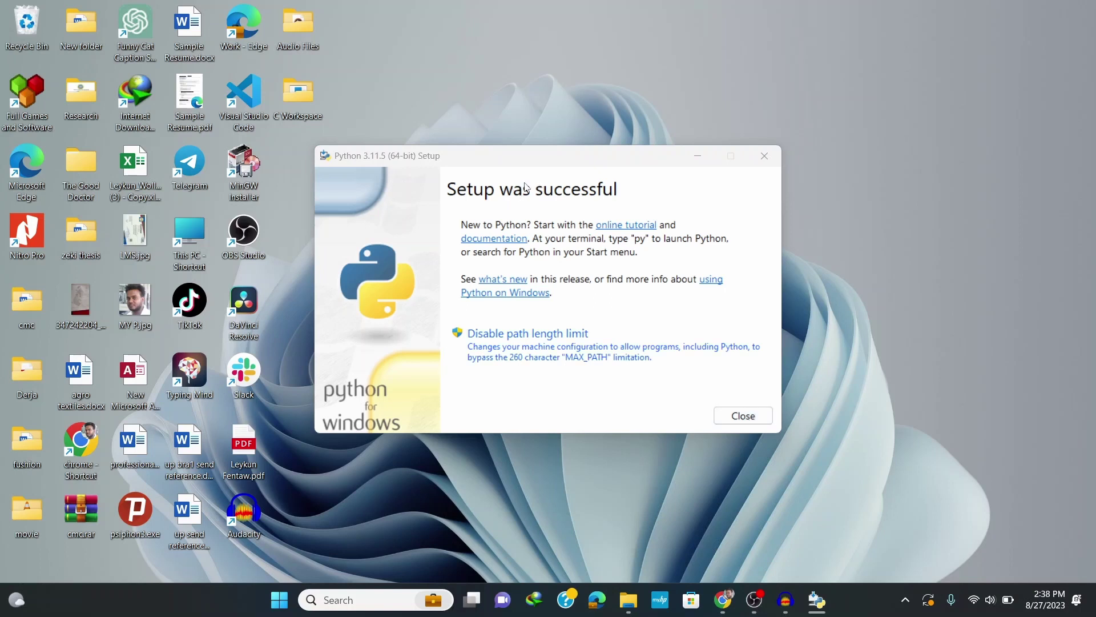
Step: Close the finished setup and launch Command Prompt from a Start search for 'cmd'
left_click(742, 416)
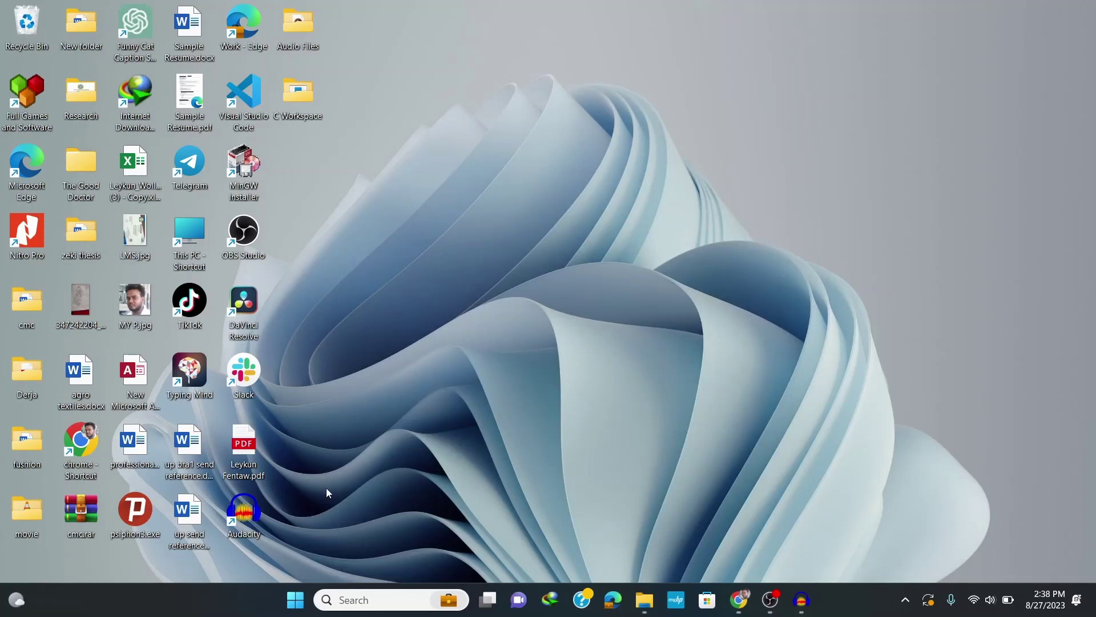
left_click(295, 600)
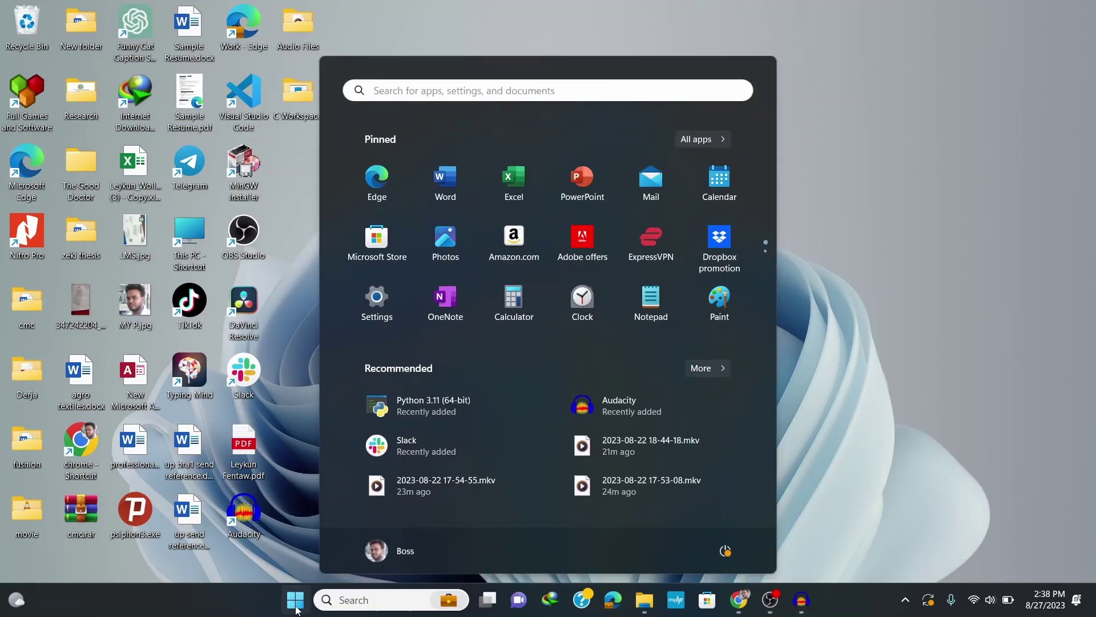
type("c")
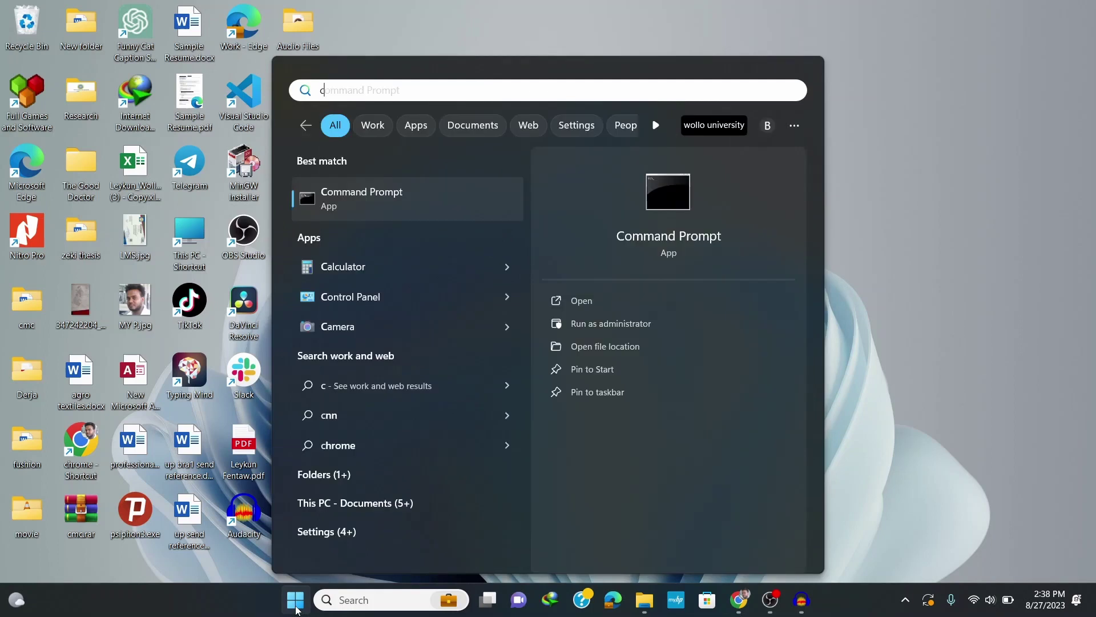
type("md")
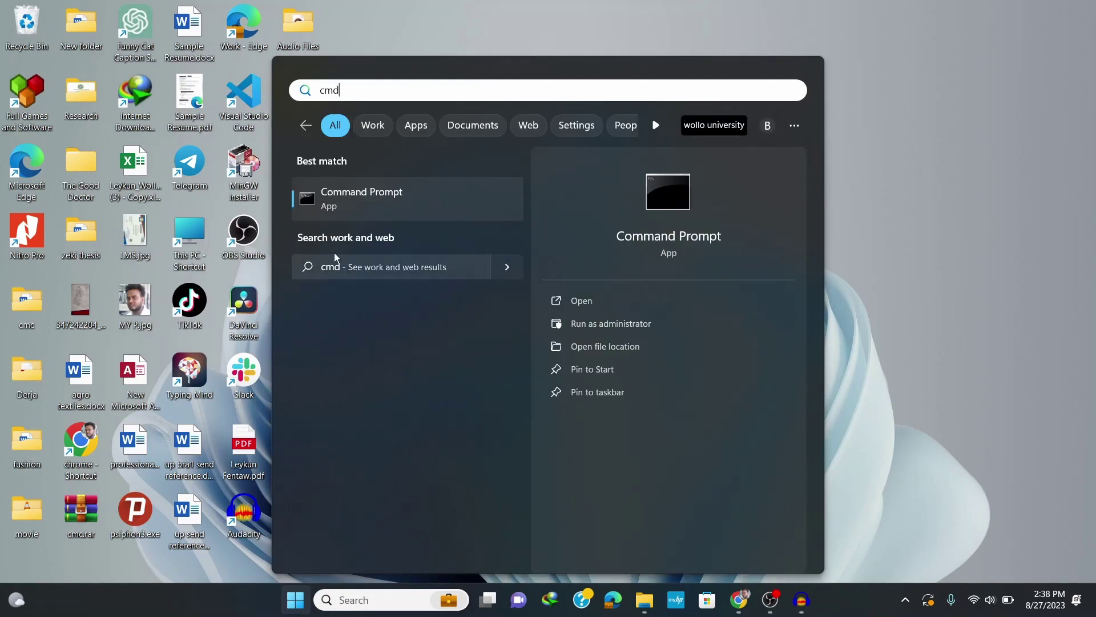
left_click(373, 197)
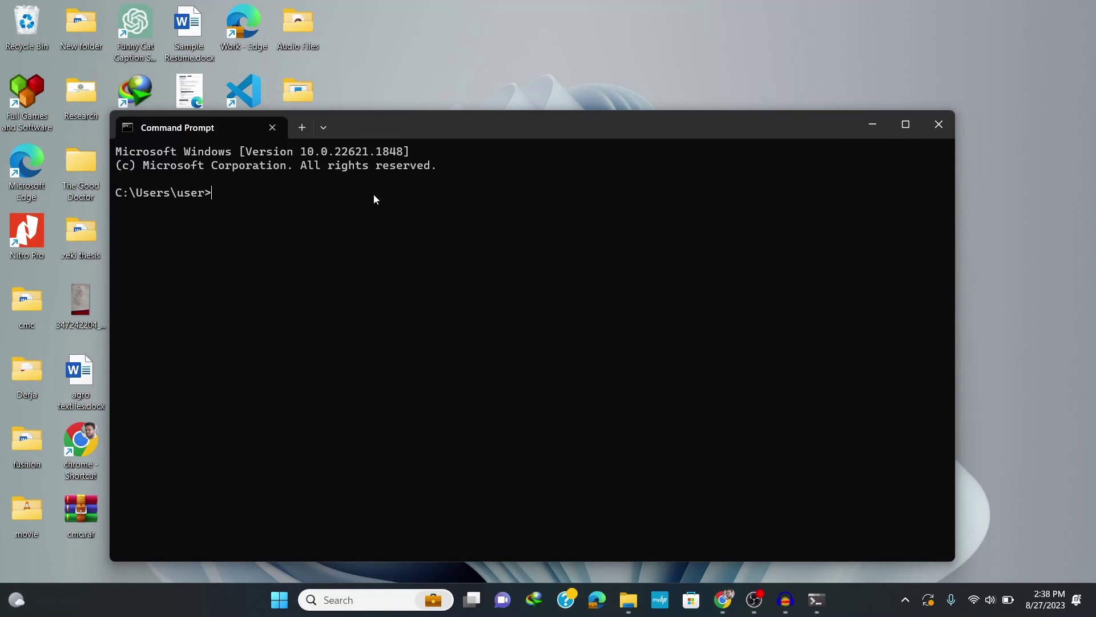
type("python --v")
type("ersion")
Step: Run 'python --version' to show Python 3.11.5, then maximize Command Prompt
key("Return")
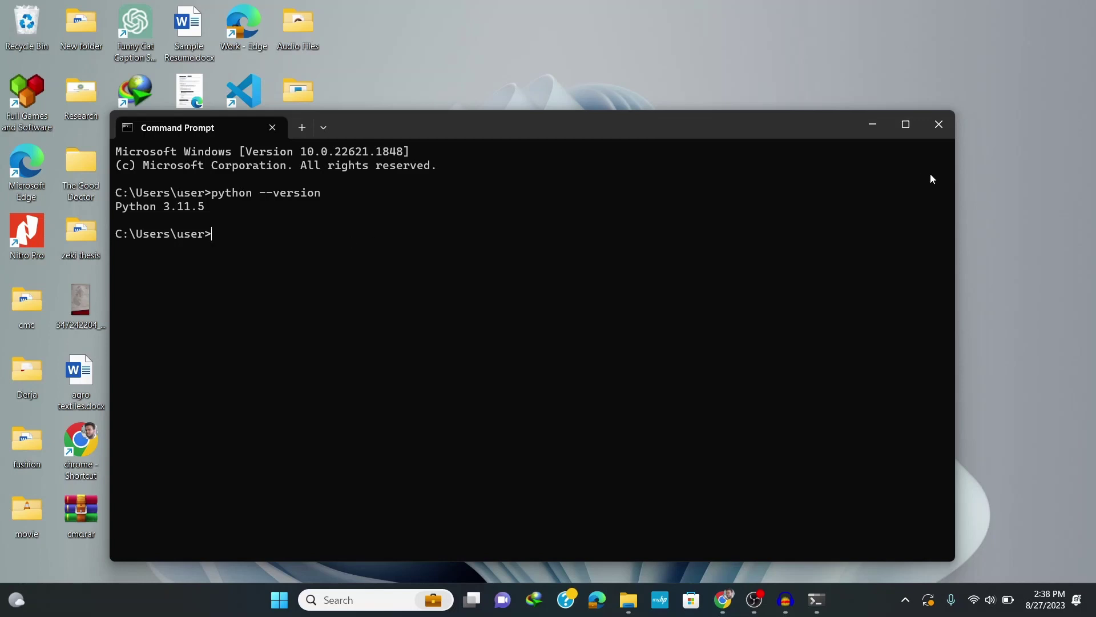
left_click(905, 127)
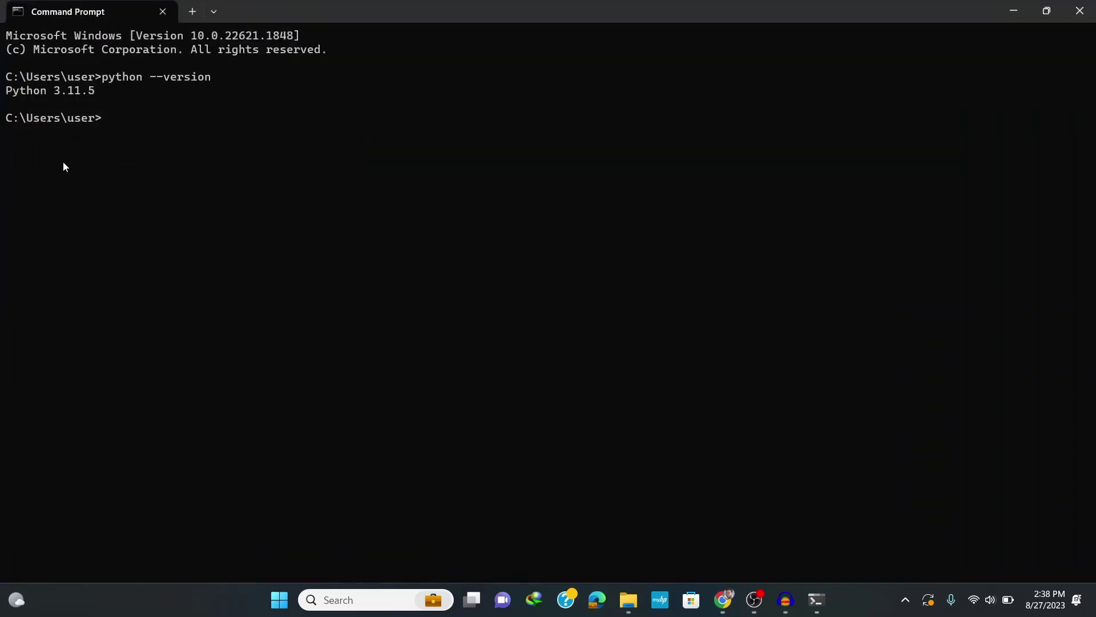
type("python")
Step: Start the Python interpreter and run print("Hello World!")
key("Return")
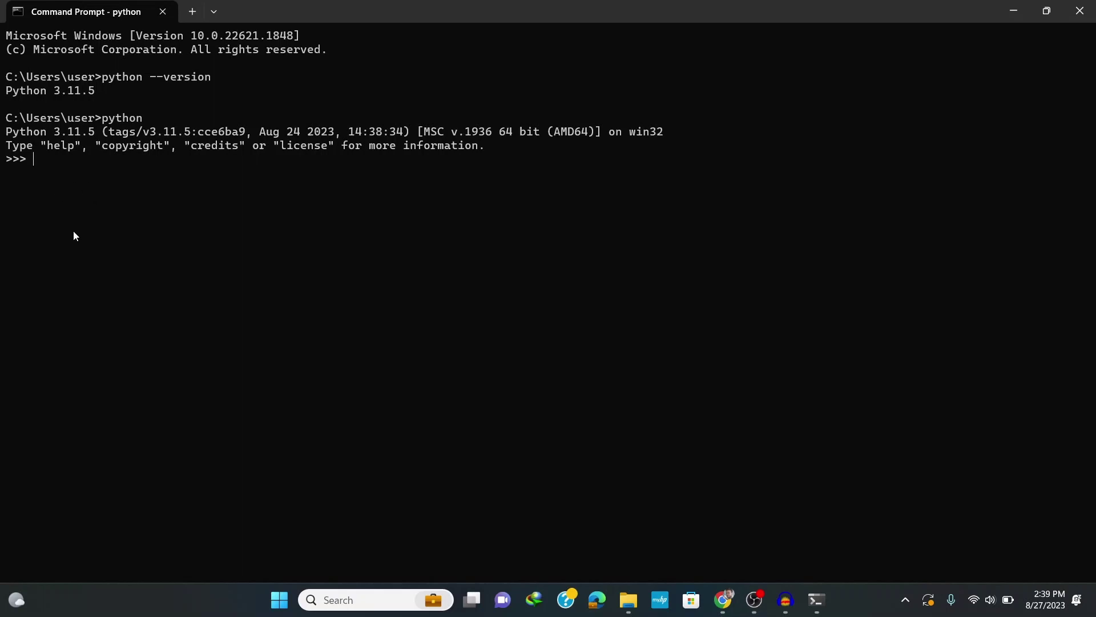
type("print")
type("()")
type("\"\"")
type("Hello ")
type("World!")
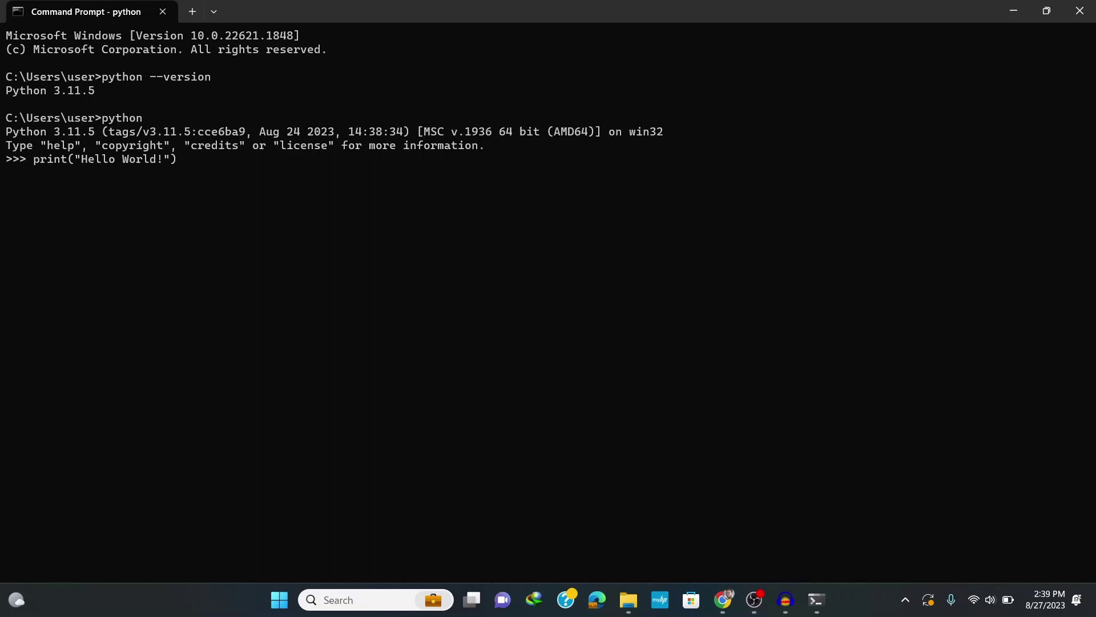
key("Return")
Step: Close Command Prompt and launch IDLE (Python 3.11 64-bit) from a Start search for 'idle'
left_click(1081, 11)
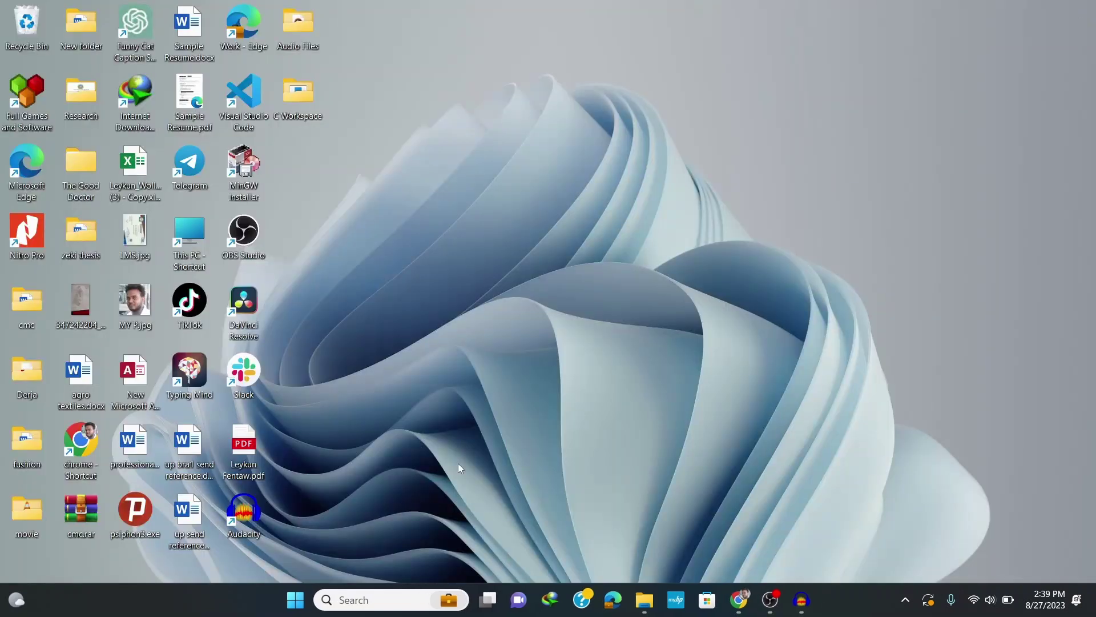
left_click(295, 600)
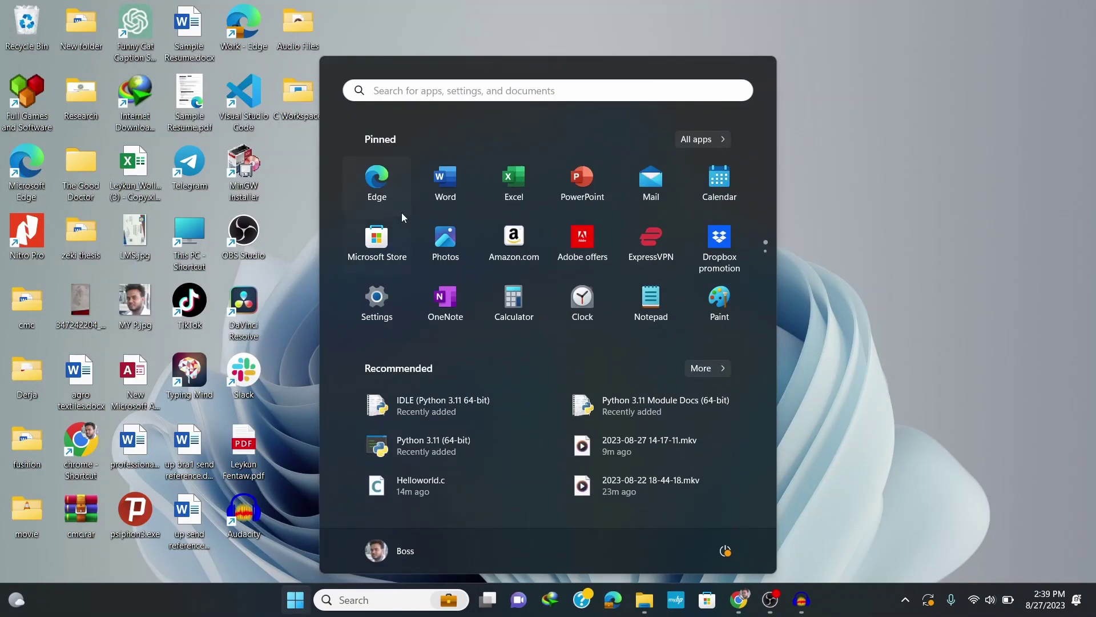
type("idle")
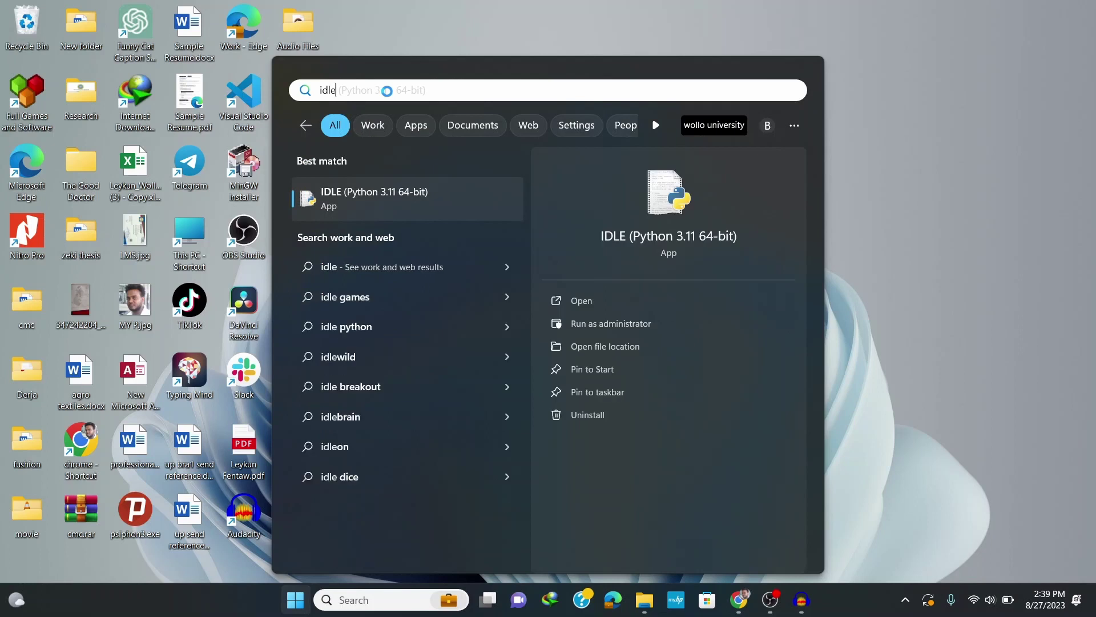
left_click(376, 201)
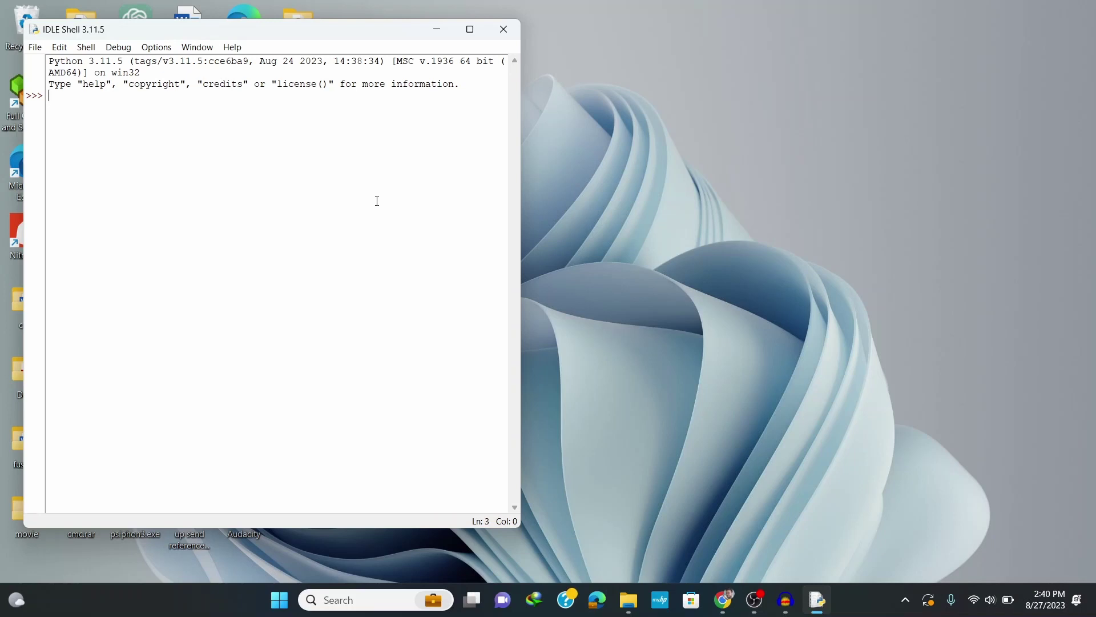
Step: Maximize IDLE Shell and run print("Hello World") to display Hello World
left_click(469, 29)
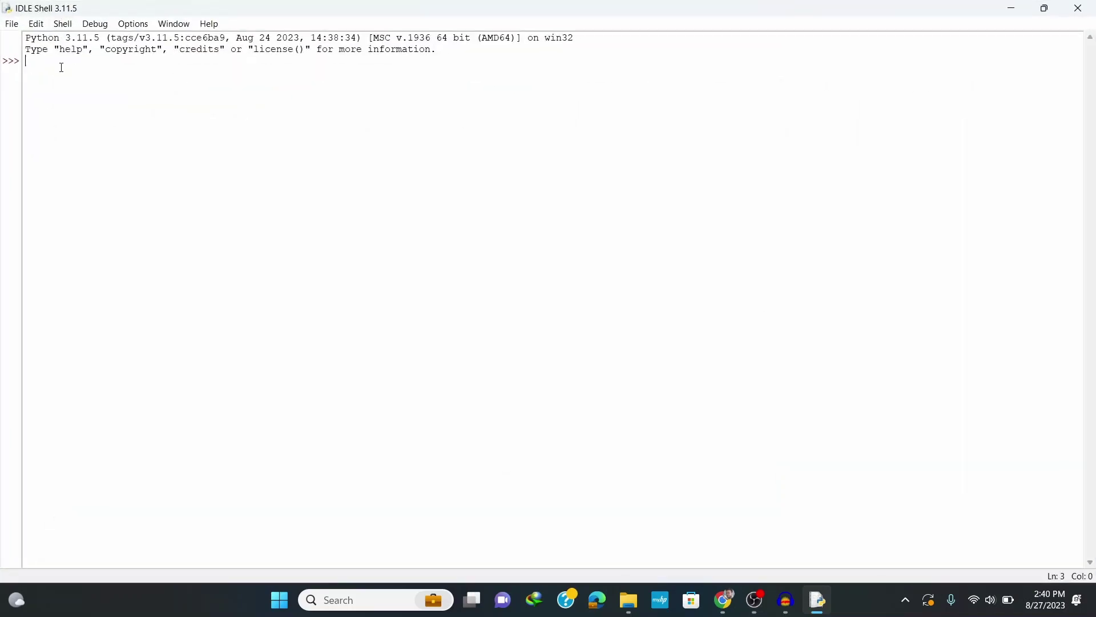
type("print")
type("(\"\")")
key("Left")
key("Left")
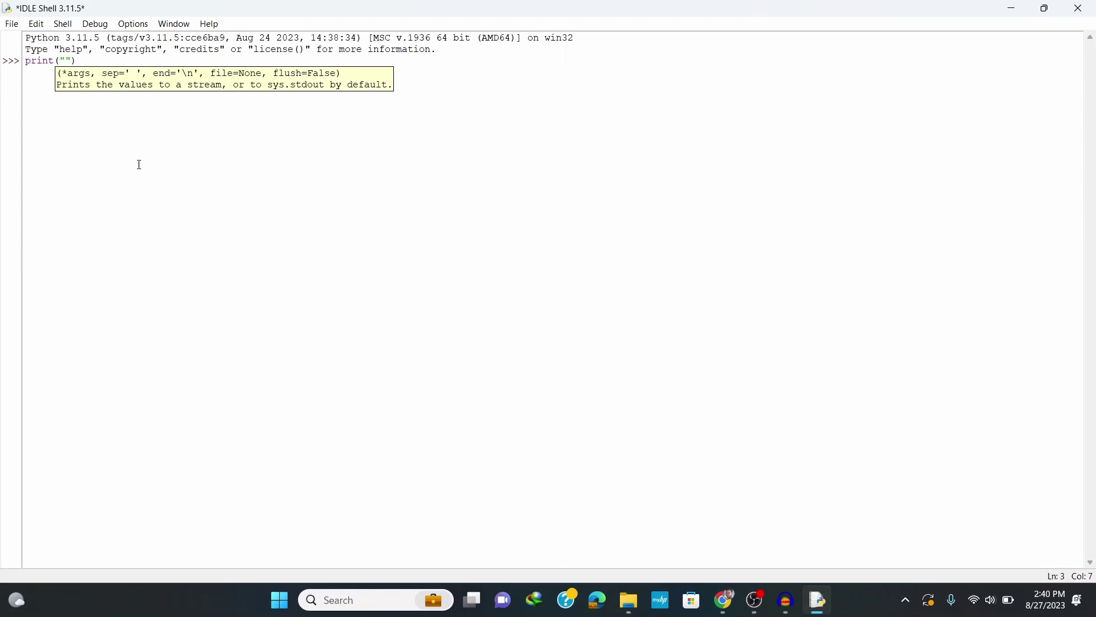
type("Hello")
type(" World")
key("End")
key("Return")
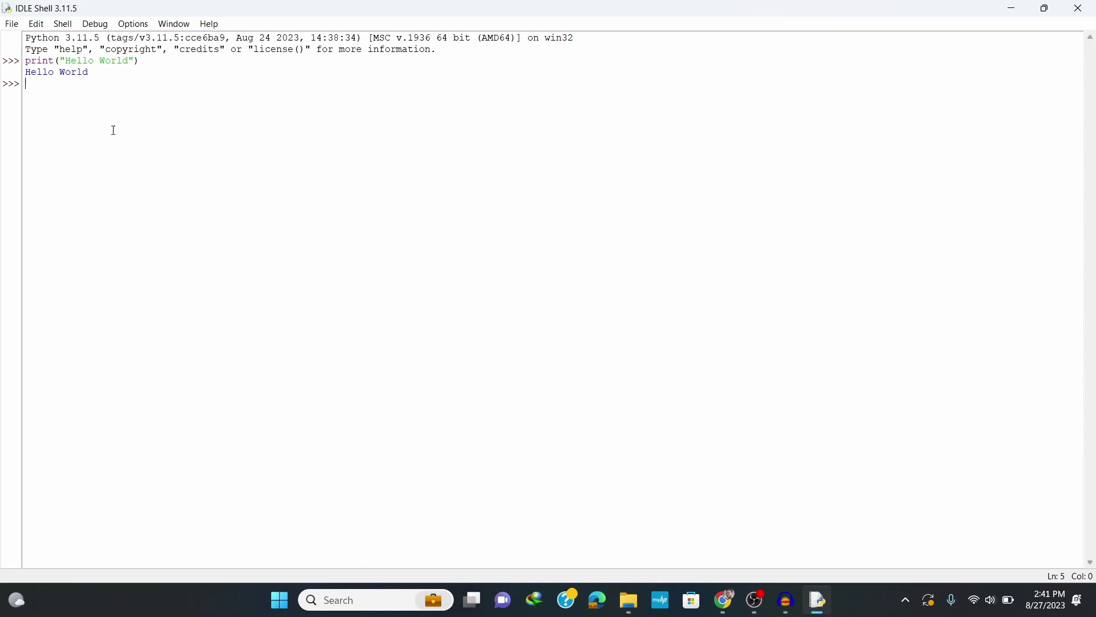
Step: Start a new IDLE file containing a=10, b=20, print(a+b) and run it as a module
left_click(13, 23)
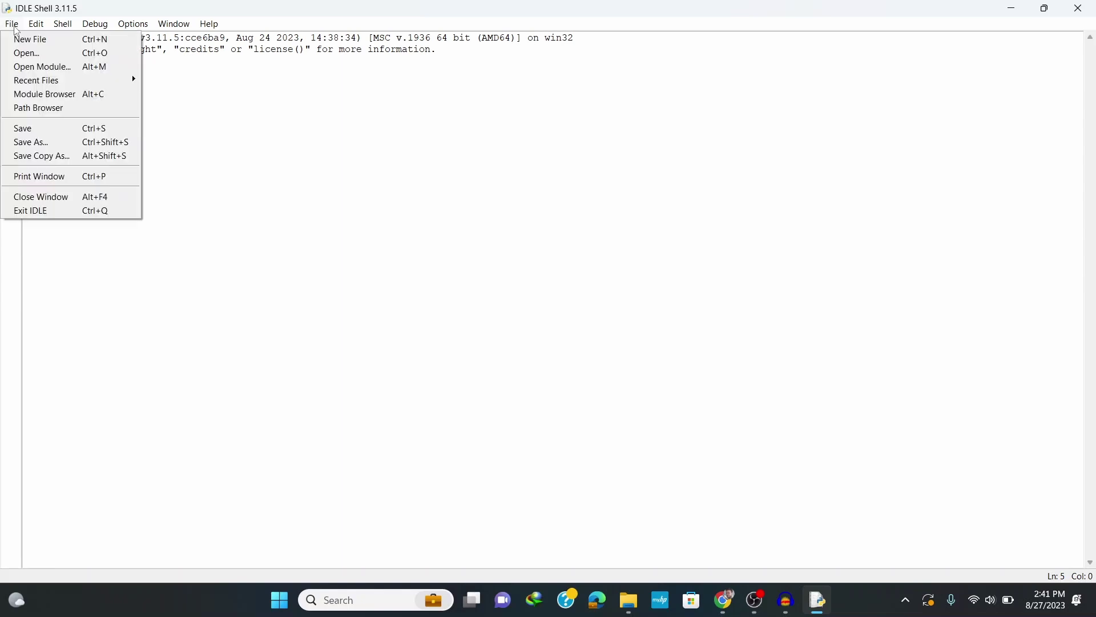
left_click(25, 39)
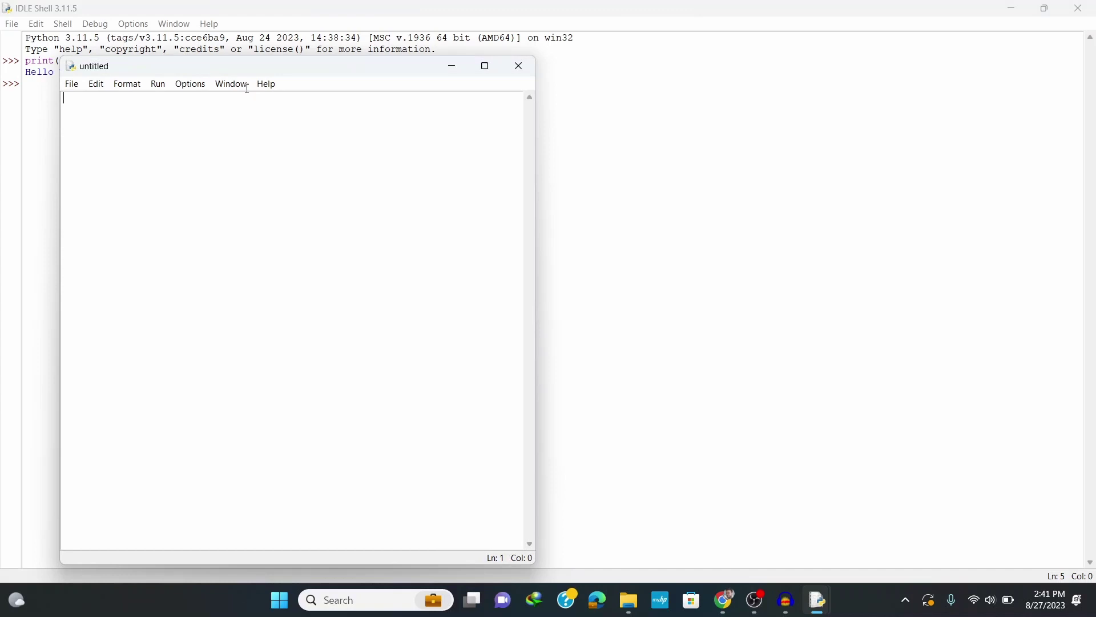
type("a=10 ")
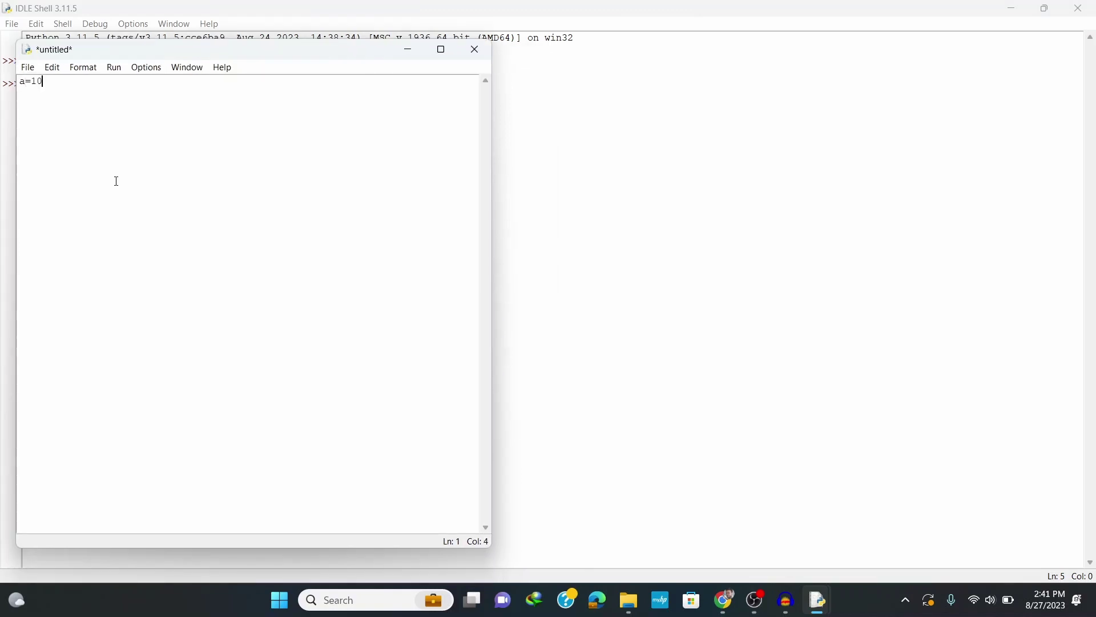
type("b=")
type("20 ")
type("print")
type("(")
type("a")
type("+b")
left_click(114, 66)
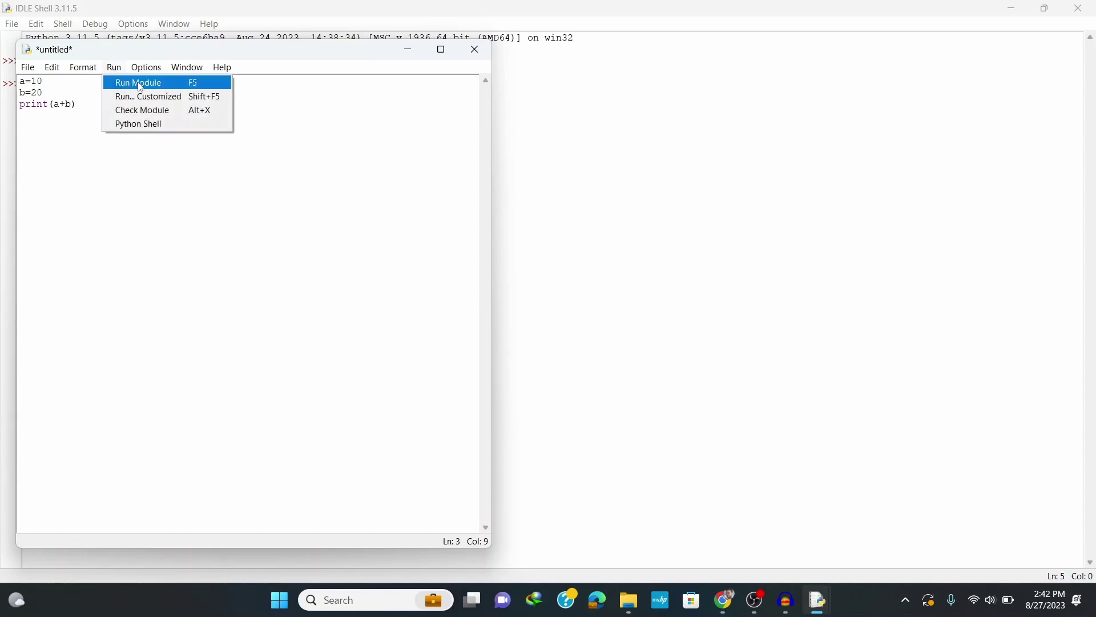
left_click(138, 84)
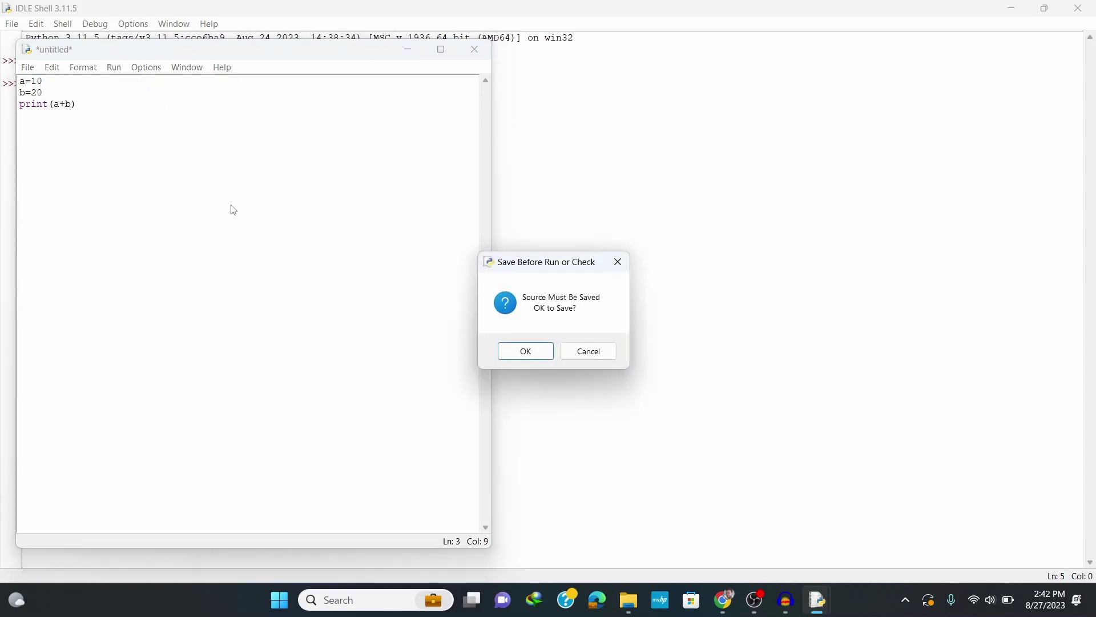
Step: Accept the save prompt and save the script as Total.py on the Desktop, printing 30
left_click(526, 351)
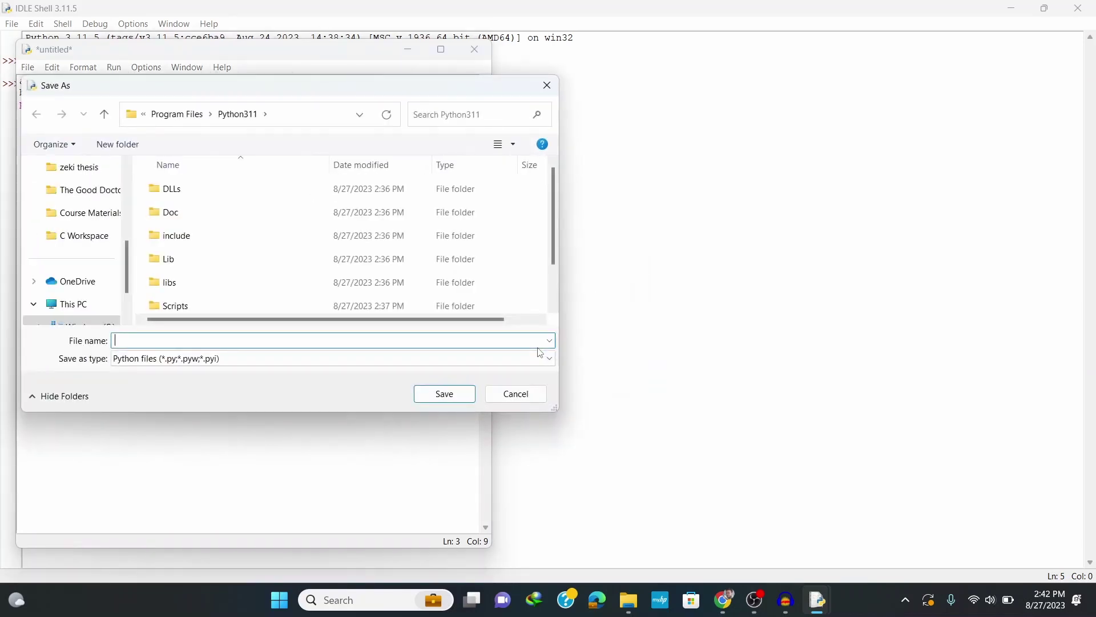
type("T")
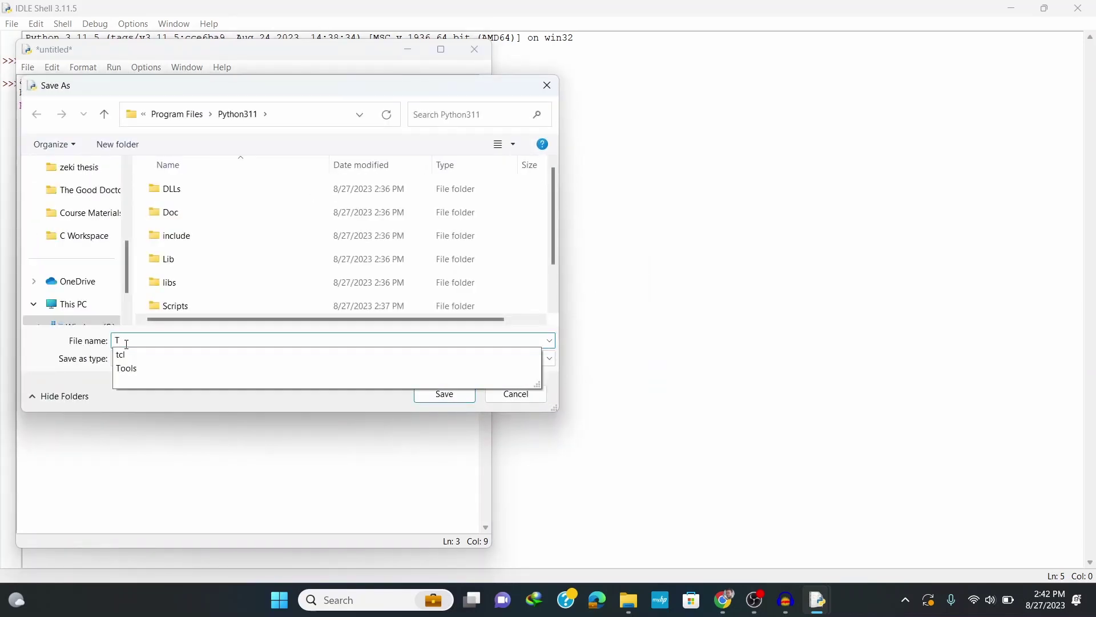
type("otal")
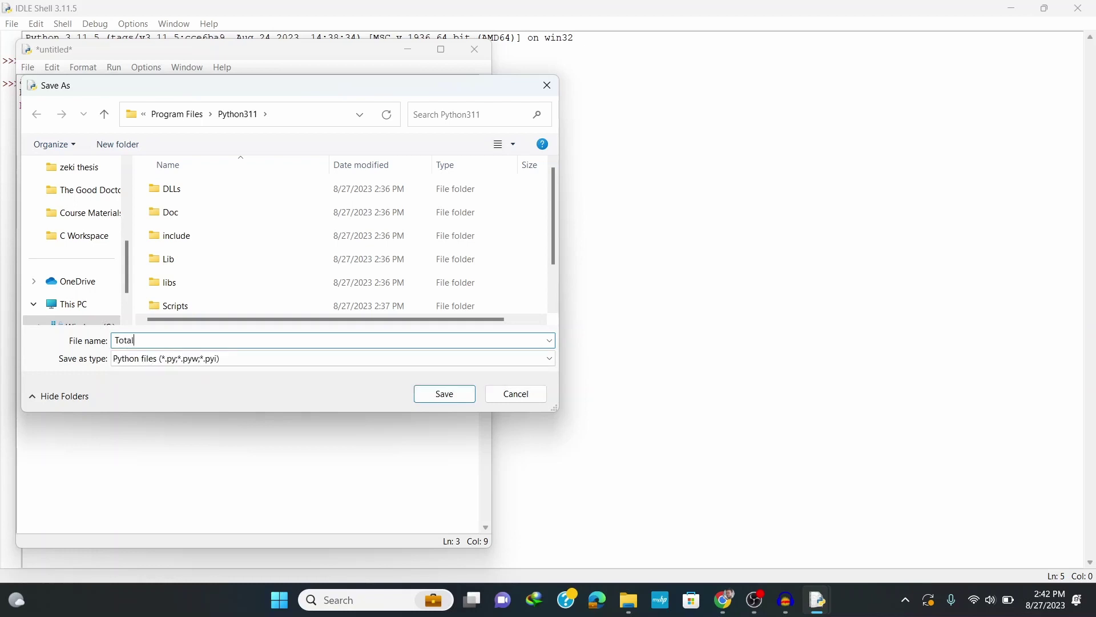
scroll(77, 240, "up", 5)
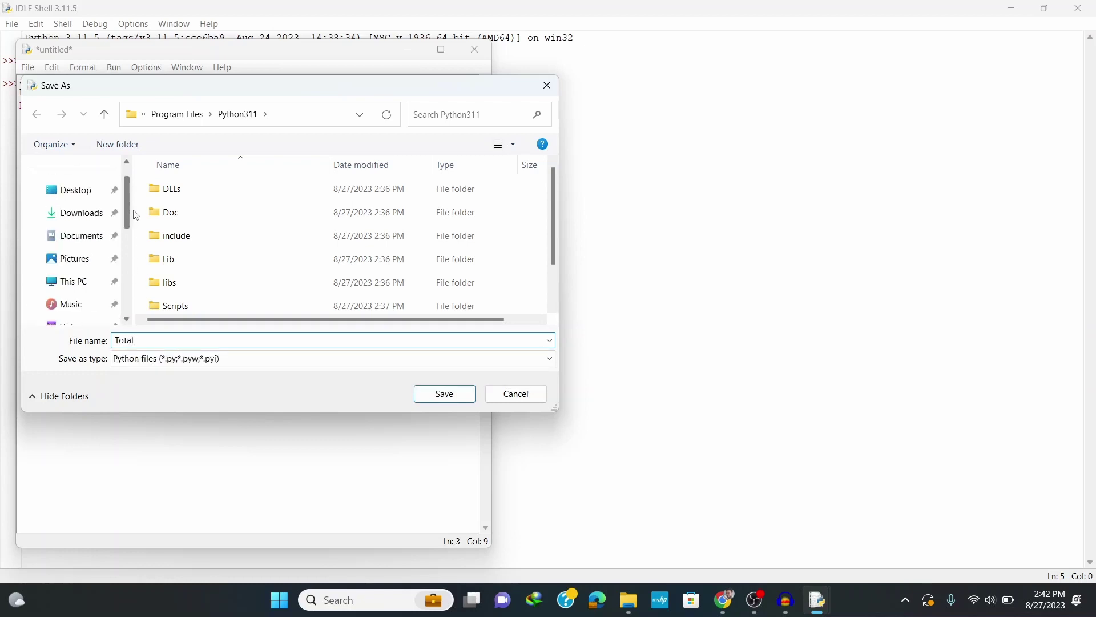
left_click(76, 190)
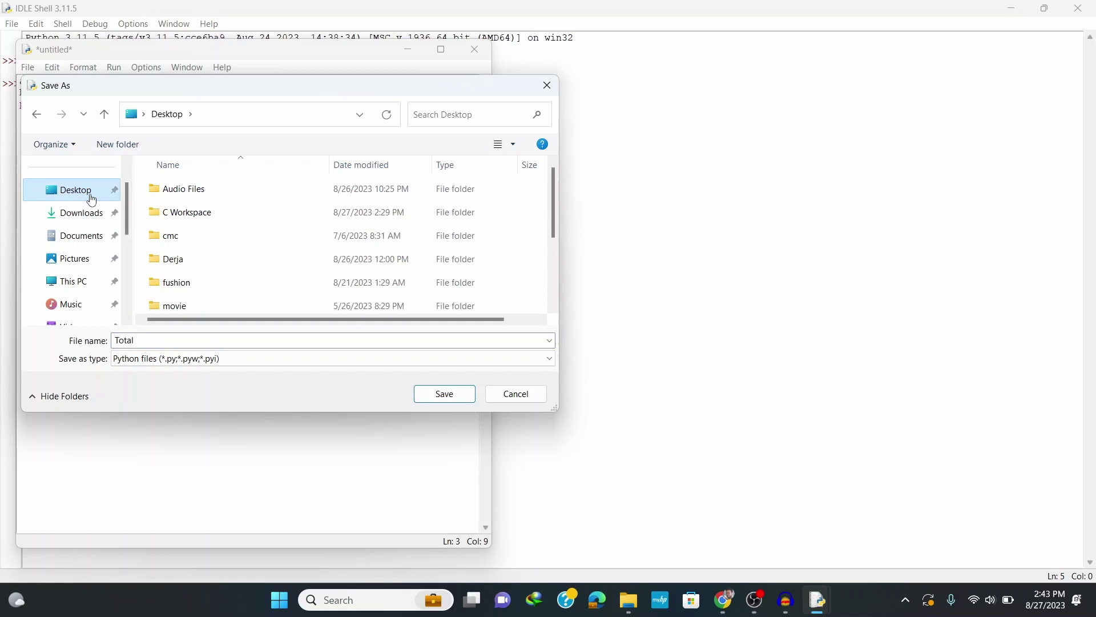
left_click(444, 392)
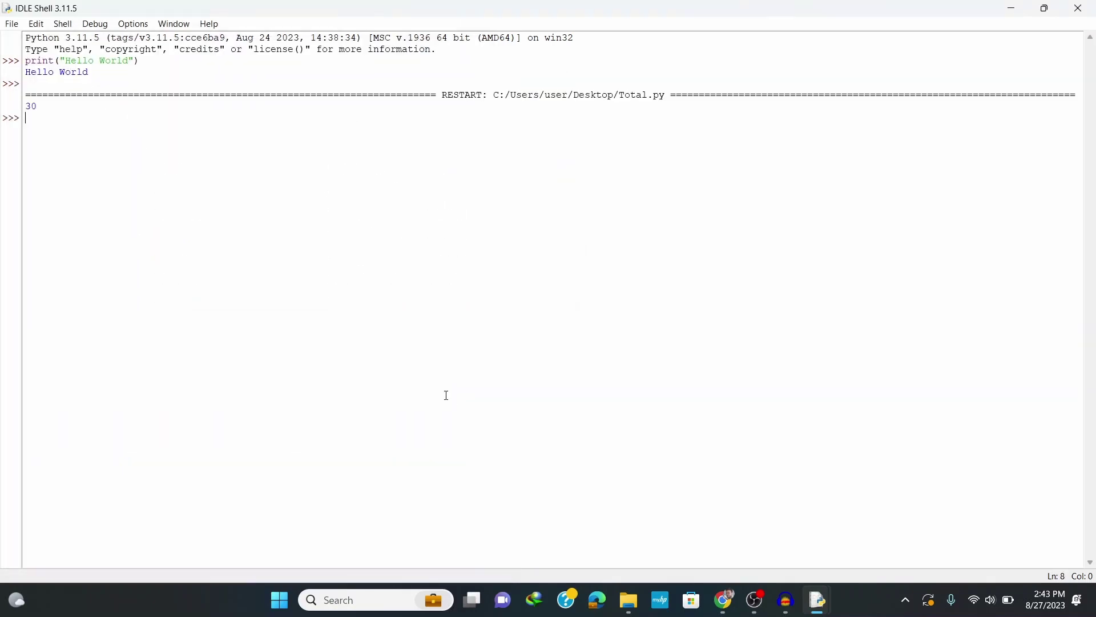